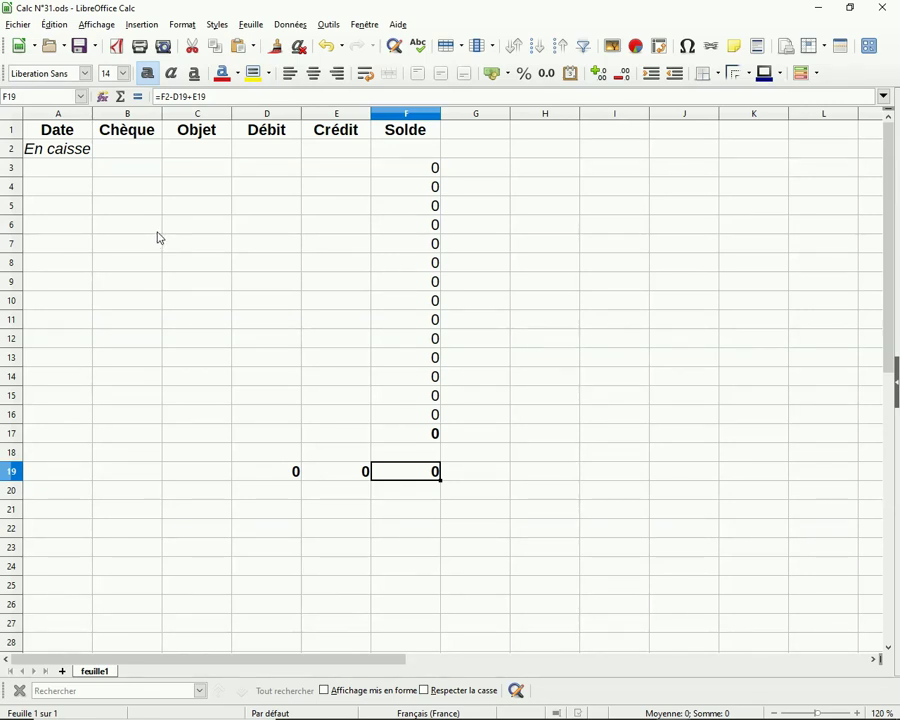
Rename the sheet feuille1 as "janvier"
right_click(110, 673)
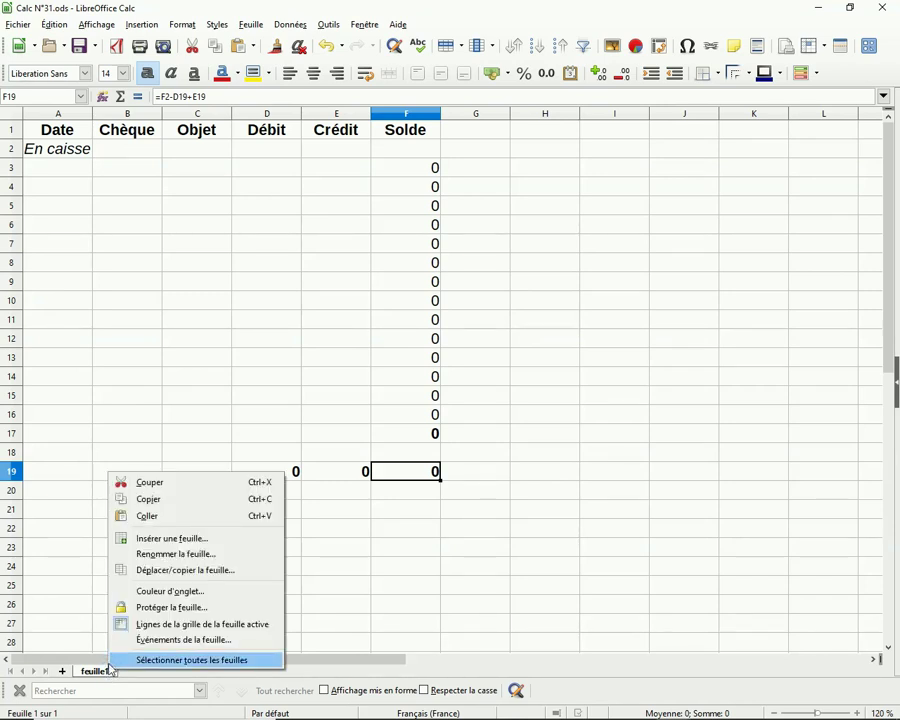
left_click(189, 560)
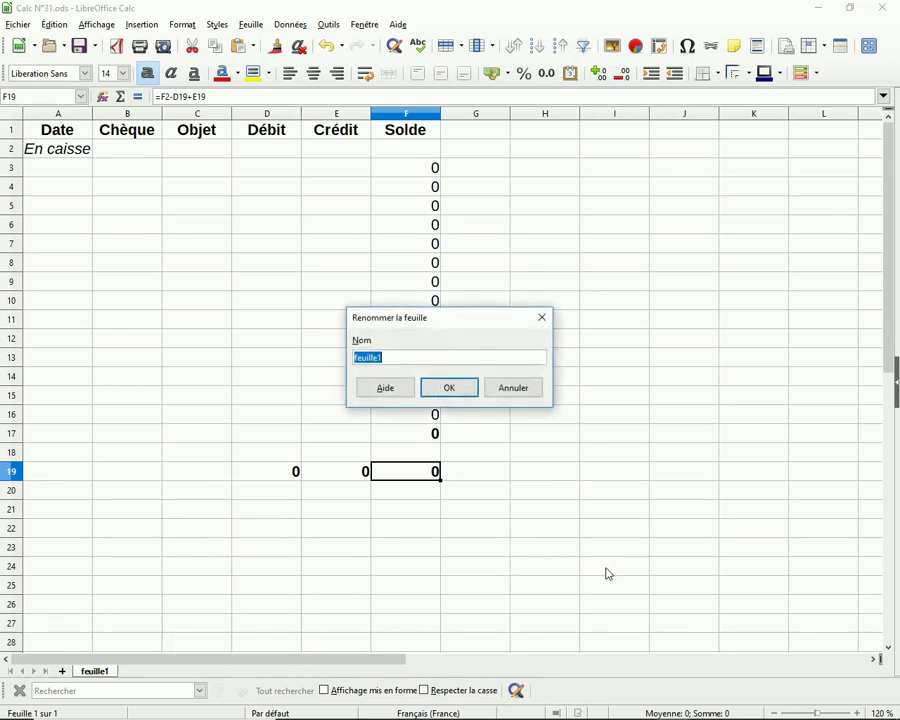
type("janvier")
left_click(464, 394)
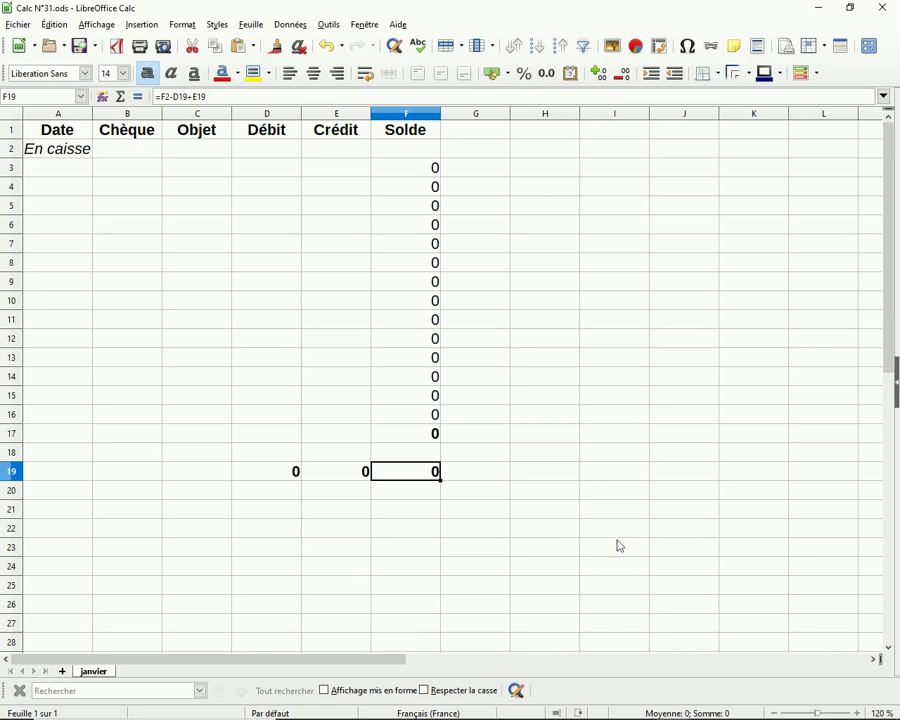
Copy the janvier sheet within the same document, place it in last position and name it "février"
right_click(102, 676)
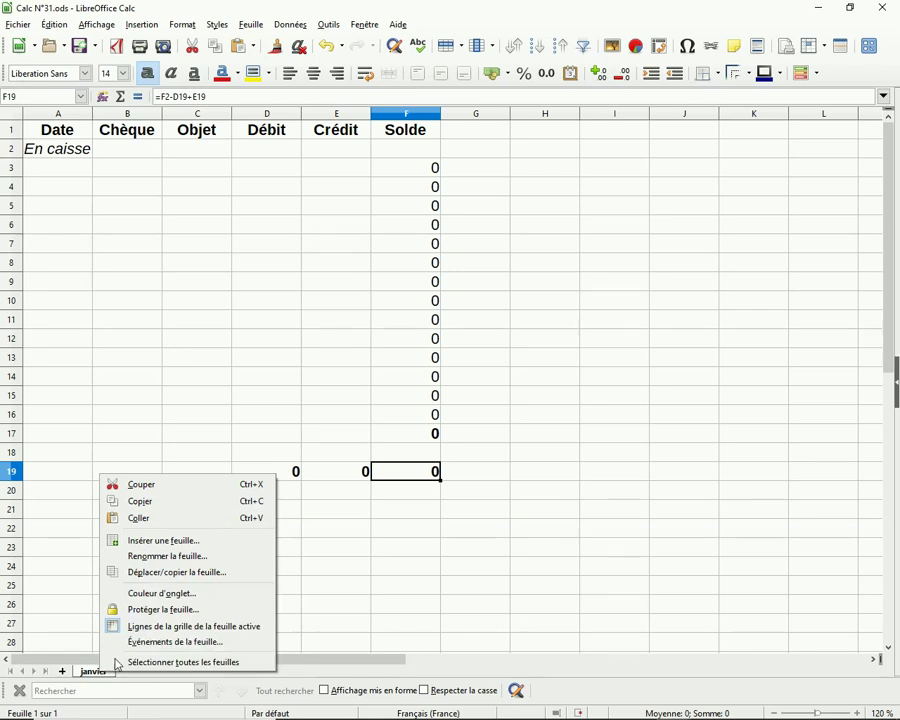
left_click(166, 573)
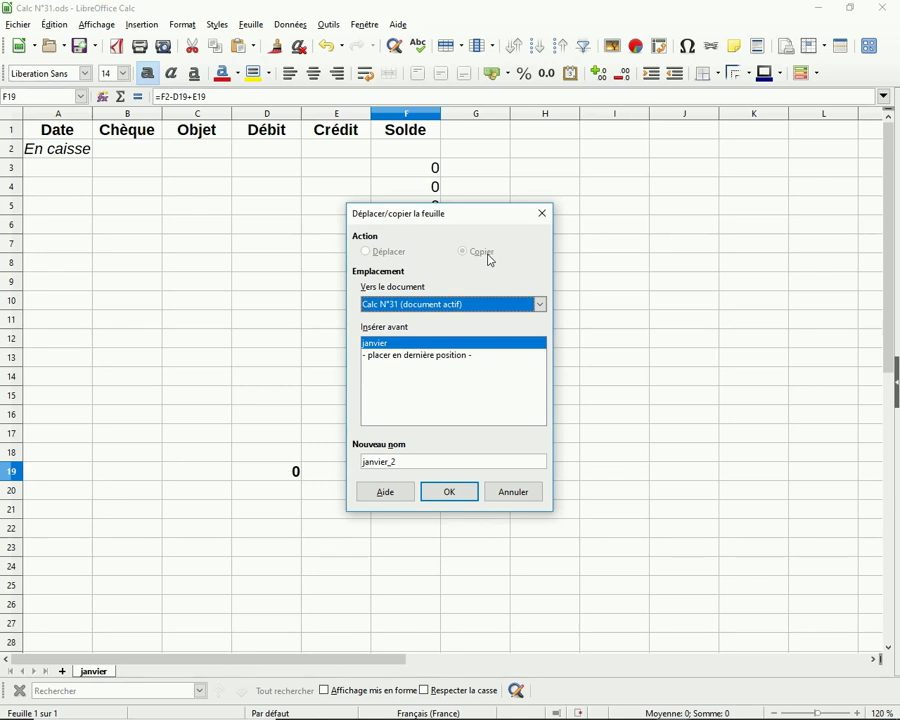
left_click(425, 356)
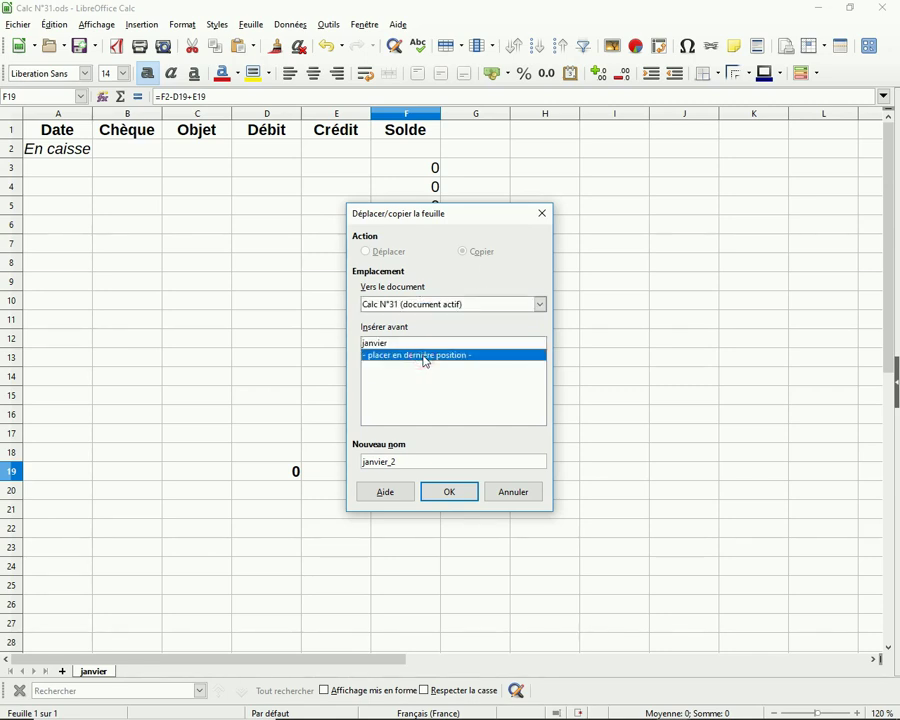
double_click(402, 461)
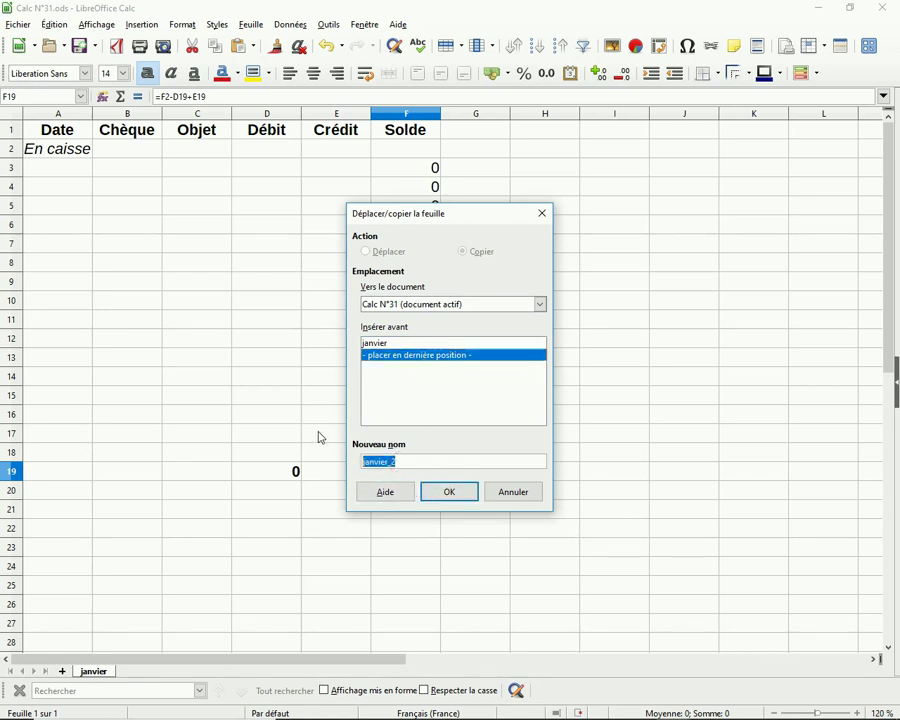
type("février")
left_click(456, 496)
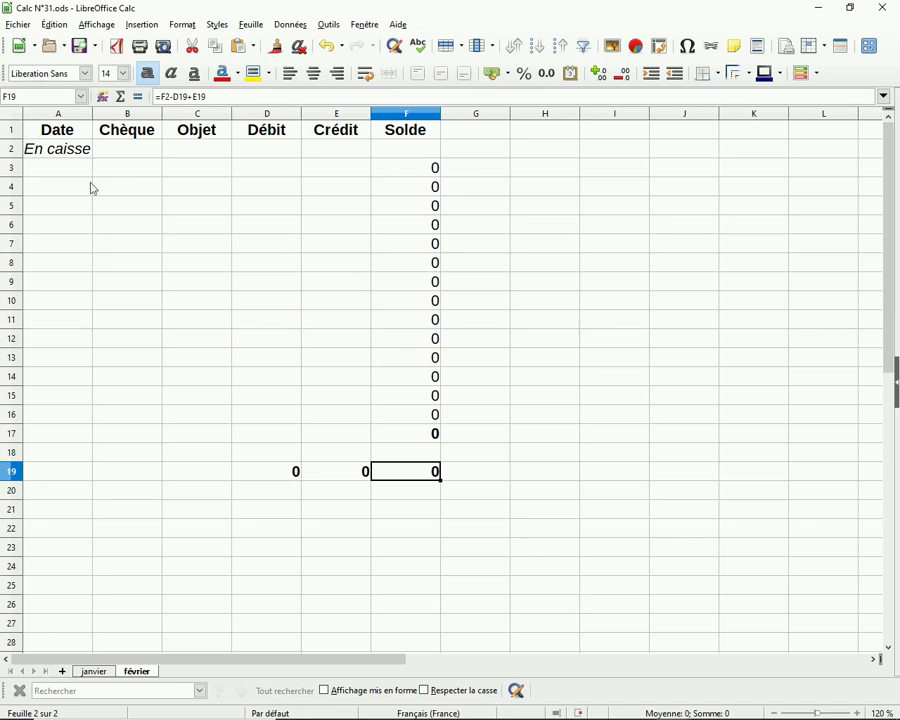
Carry January's closing balance into cell F2 of février with =SOMME($janvier.F19) and make the cell bold
left_click(408, 151)
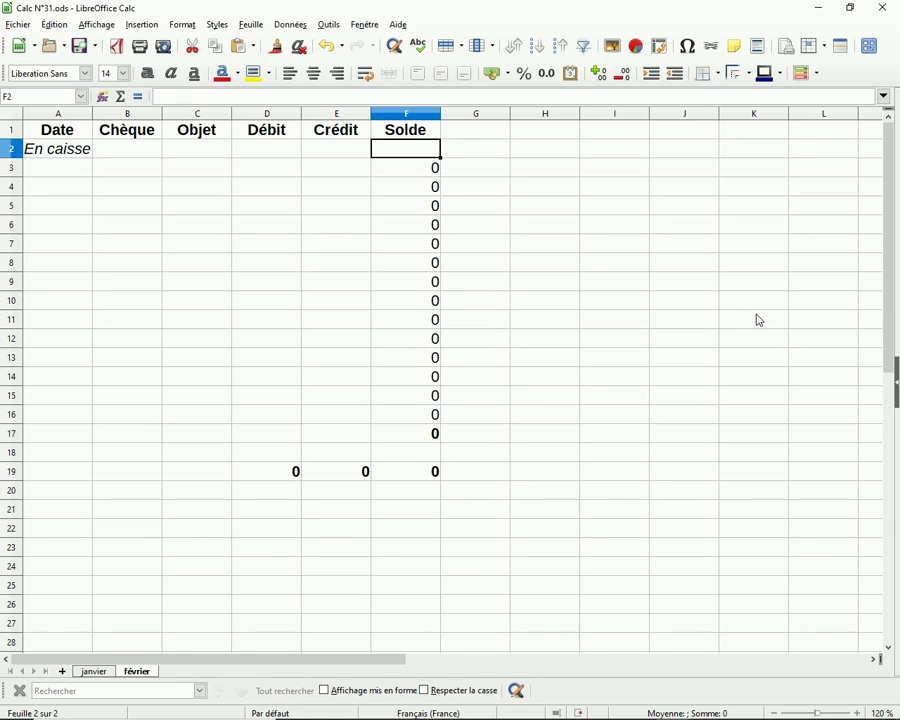
left_click(121, 96)
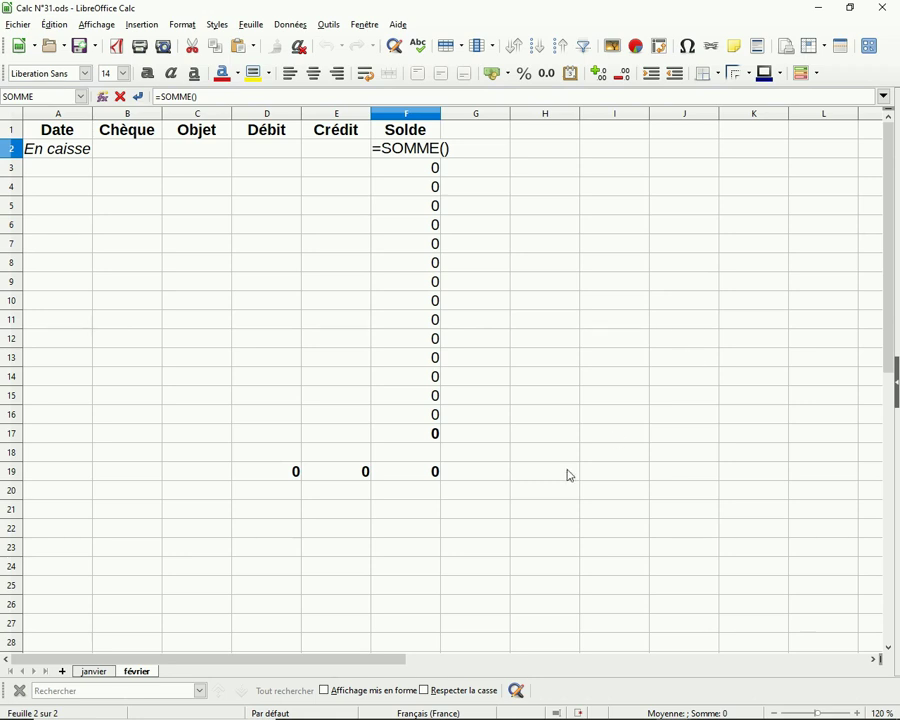
left_click(98, 674)
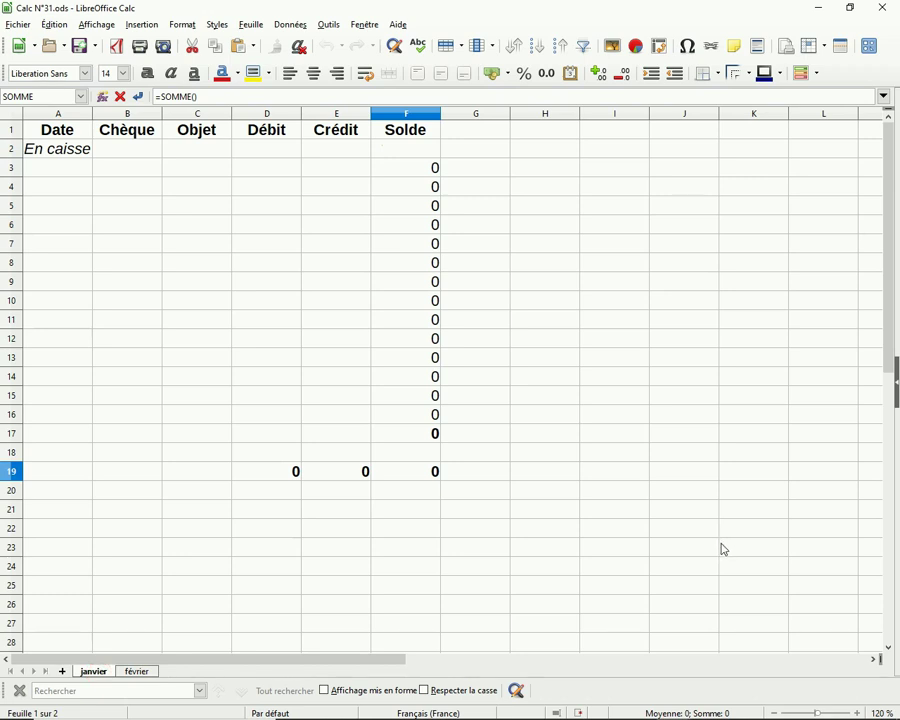
left_click(435, 478)
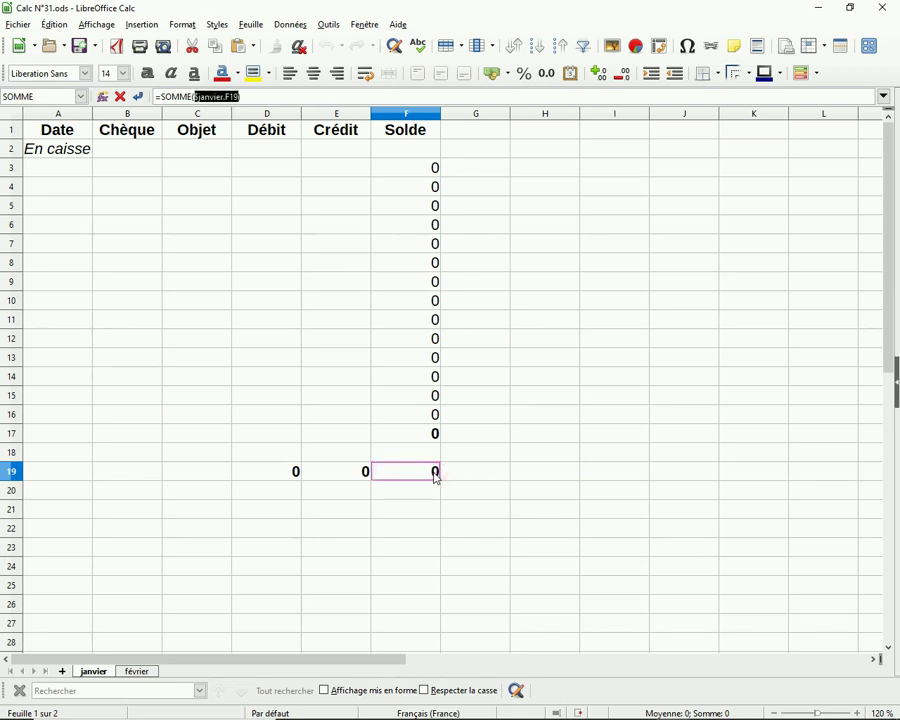
key("Return")
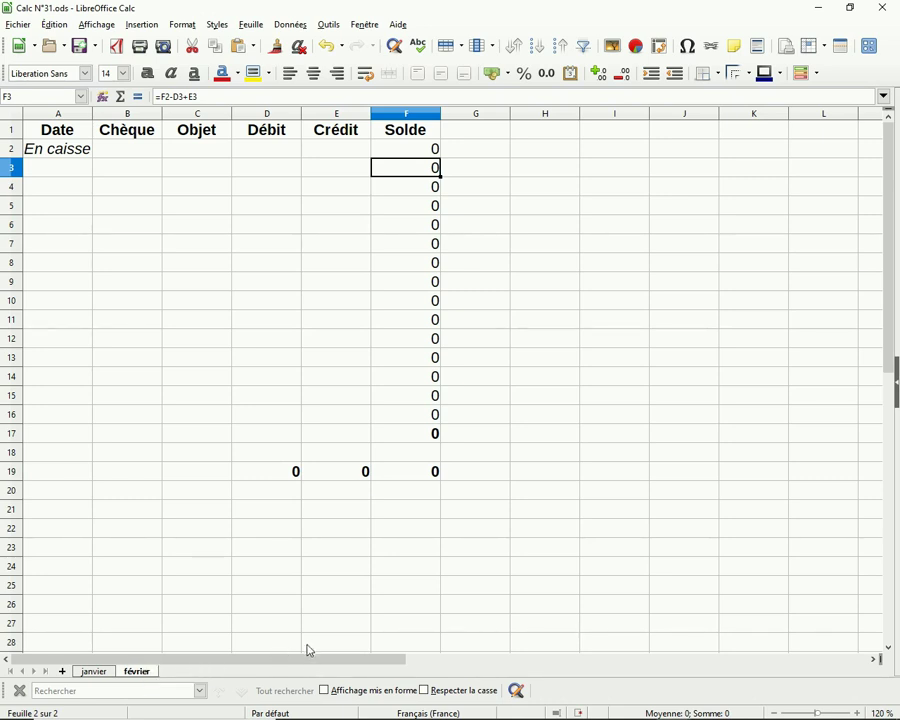
left_click(414, 150)
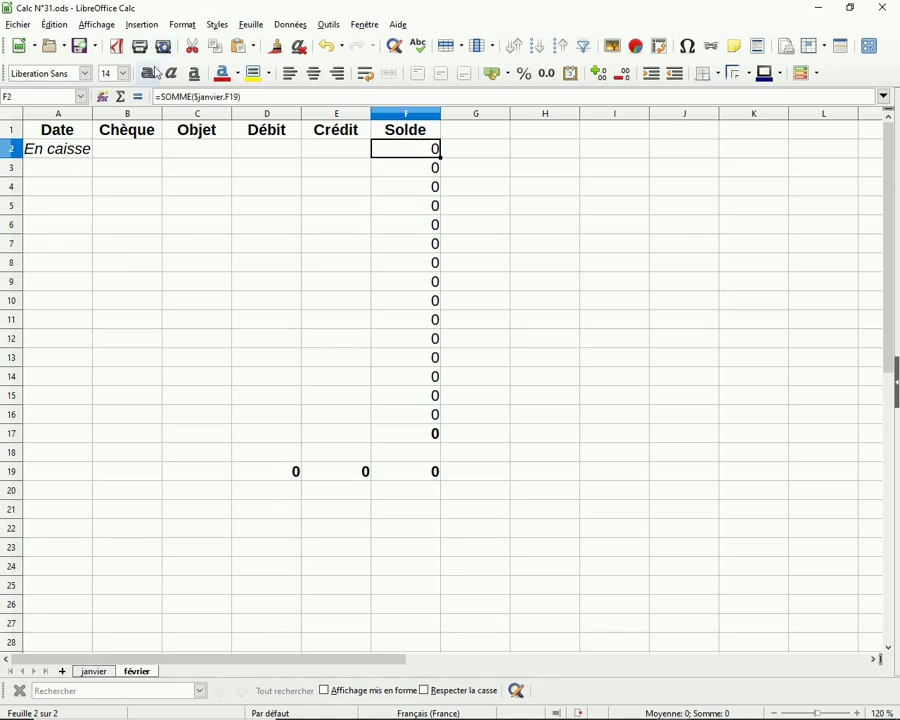
left_click(666, 326)
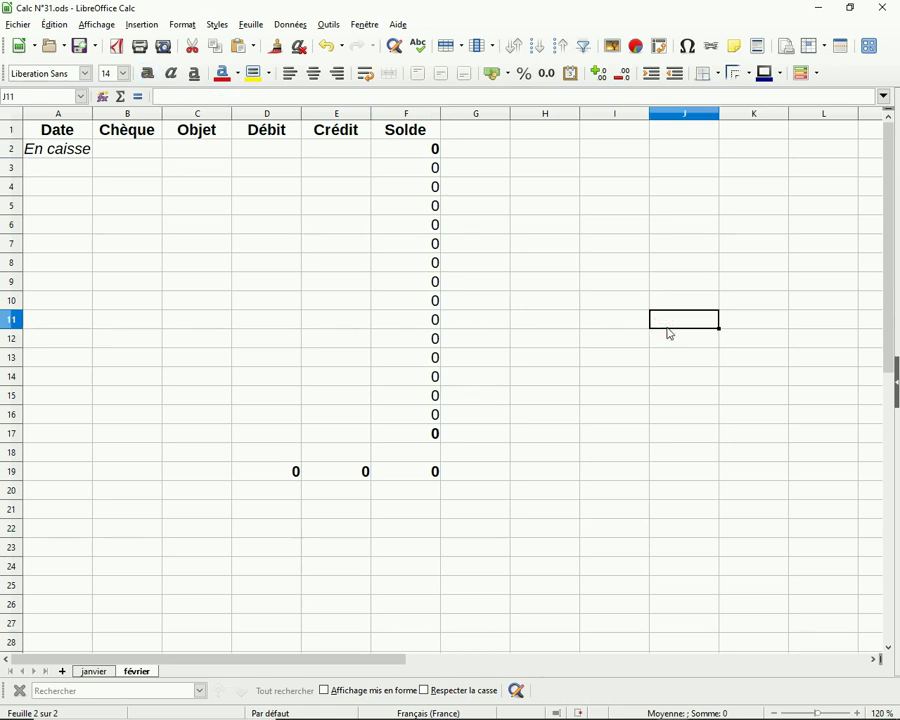
Enter a test credit of 100 in cell E4 of the janvier sheet and check the carry-over on the février sheet
left_click(96, 676)
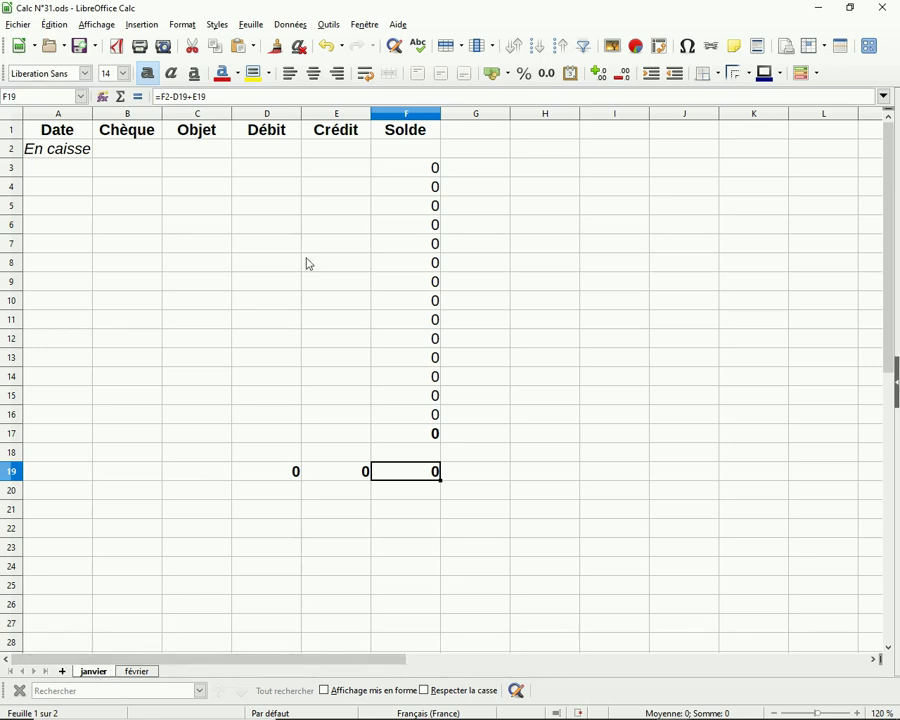
left_click(350, 195)
type("100")
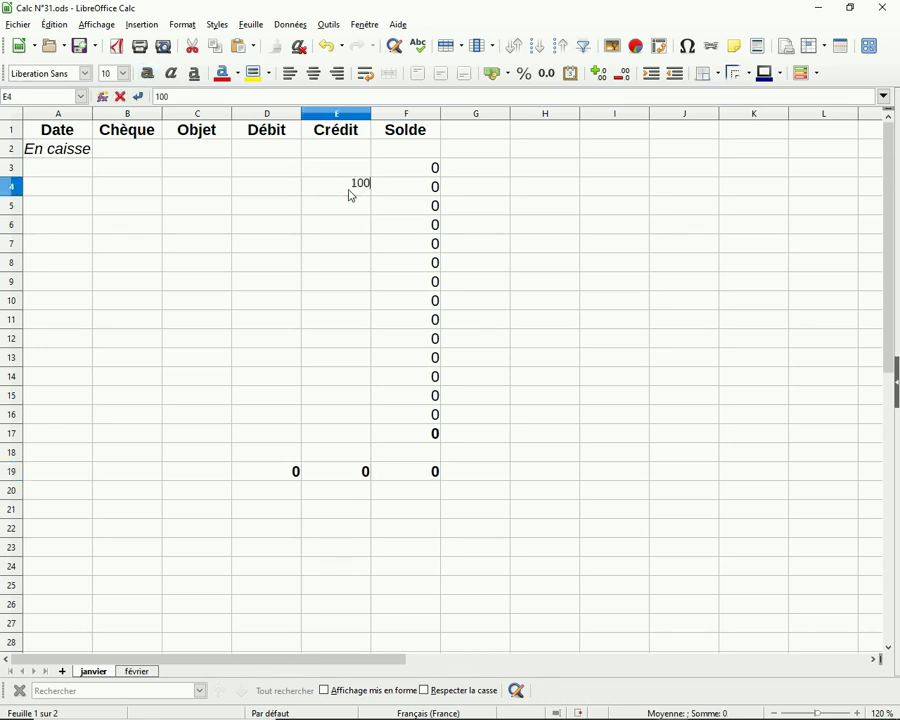
key("Return")
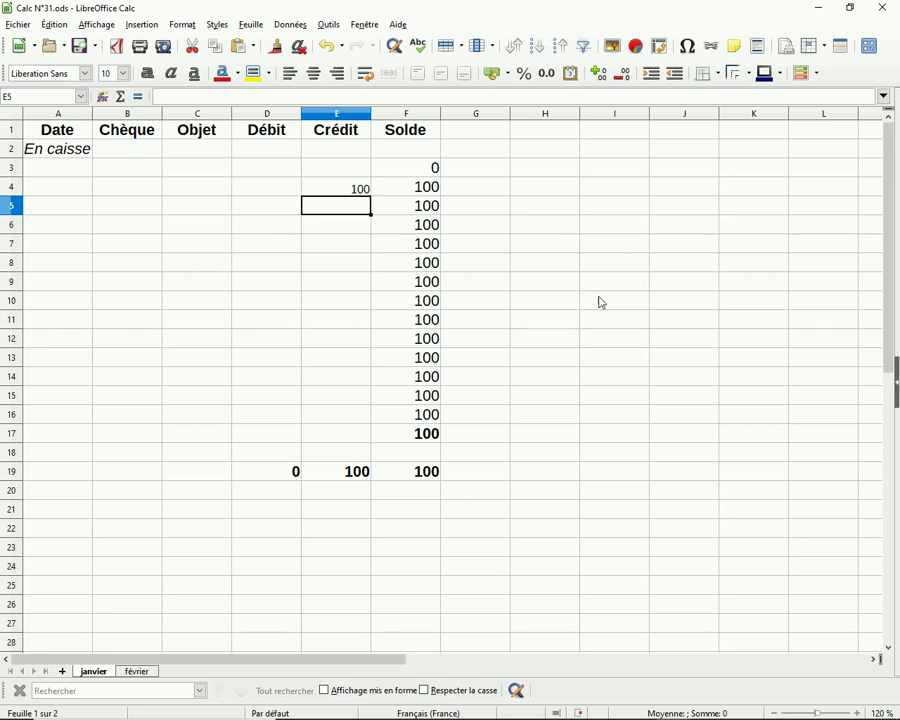
left_click(145, 675)
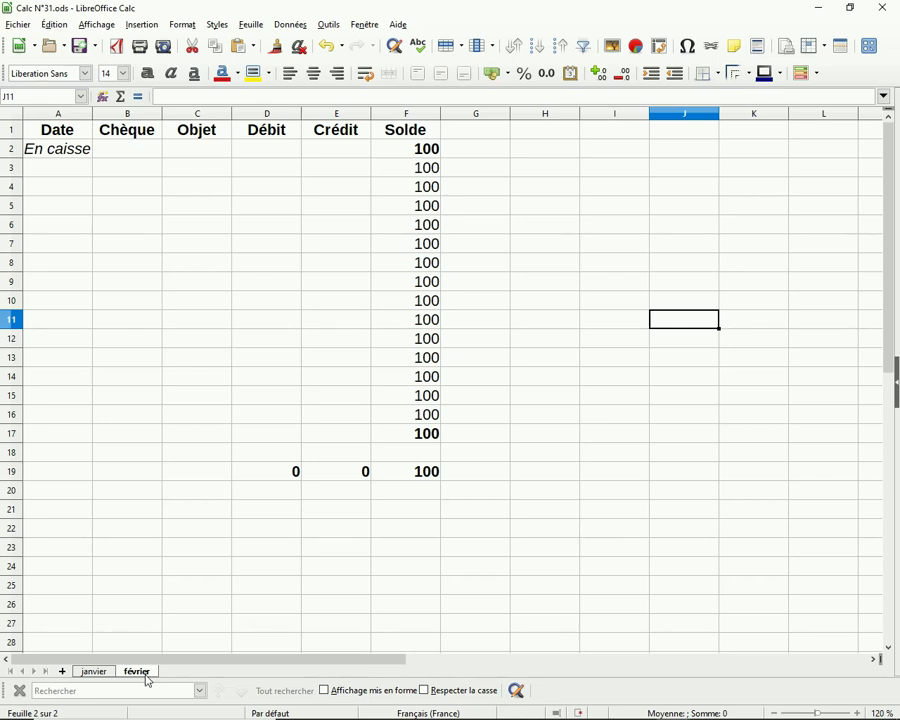
Delete the test credit from cell E4 of the janvier sheet
left_click(97, 673)
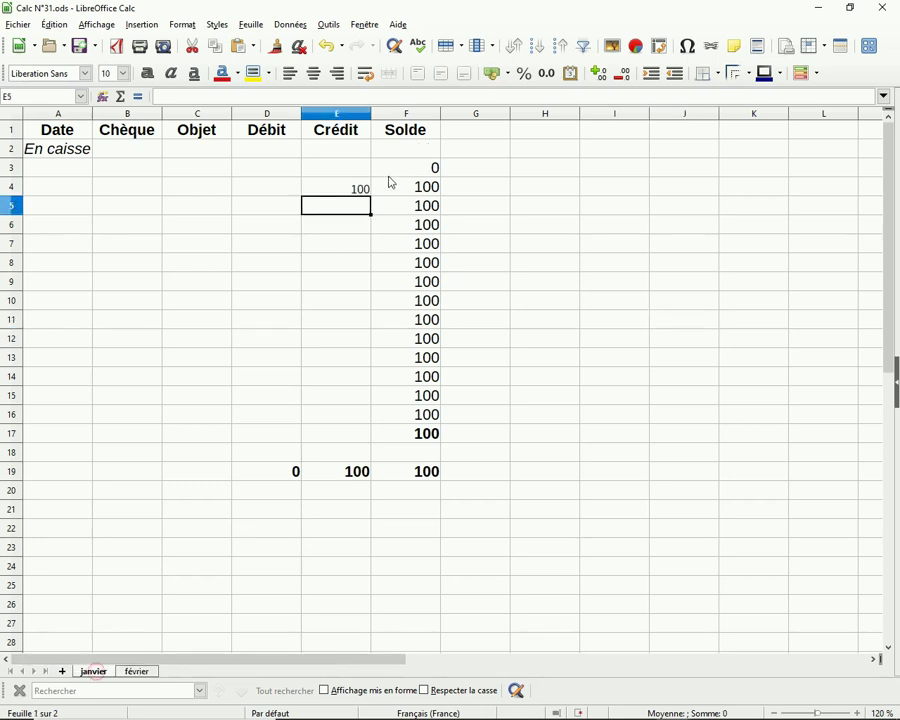
left_click(351, 190)
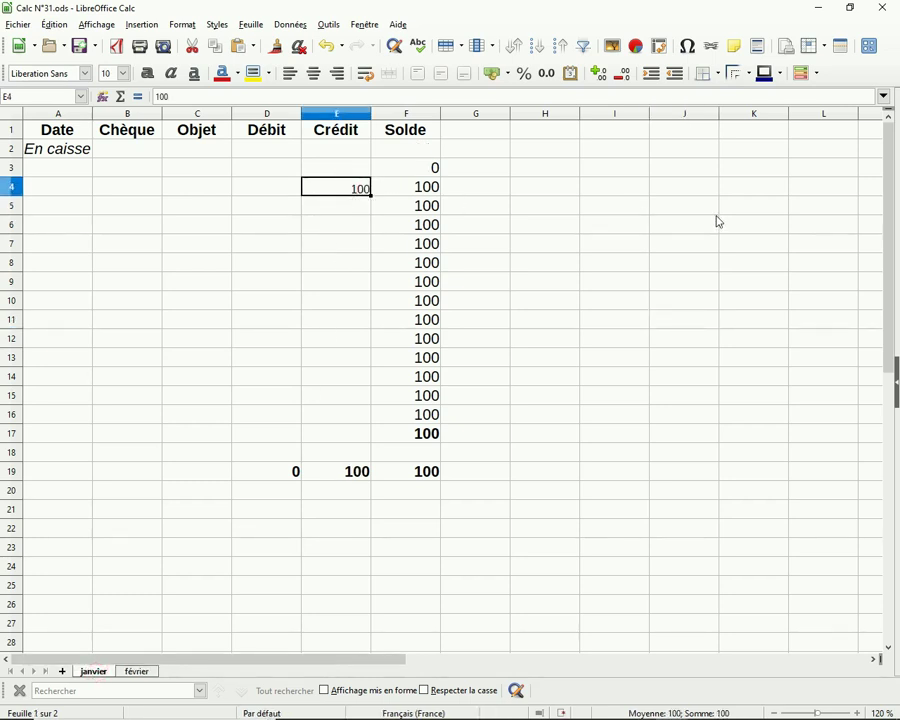
key("Delete")
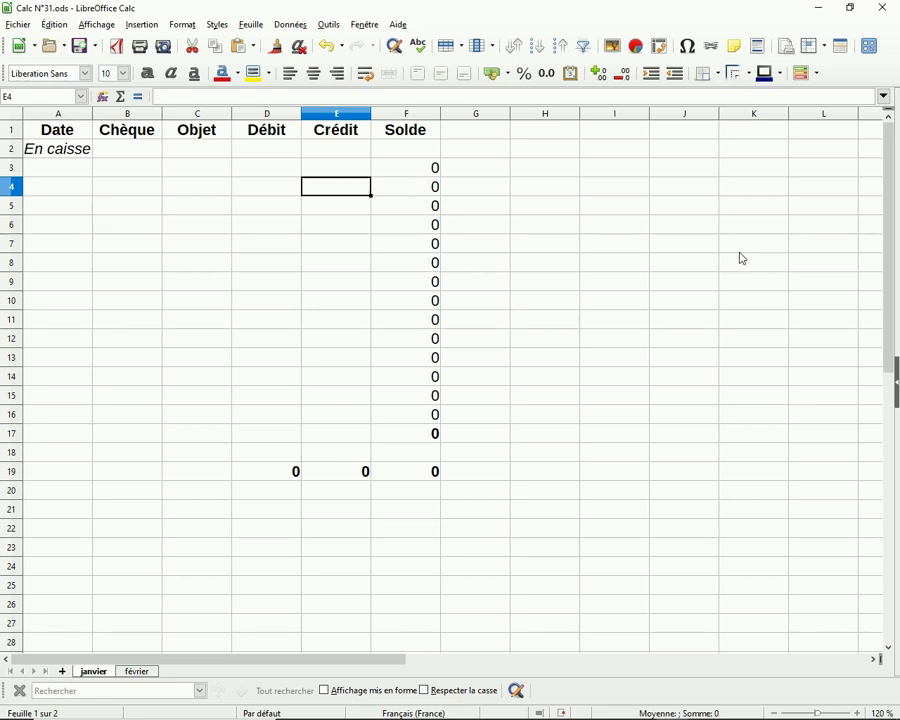
left_click(652, 422)
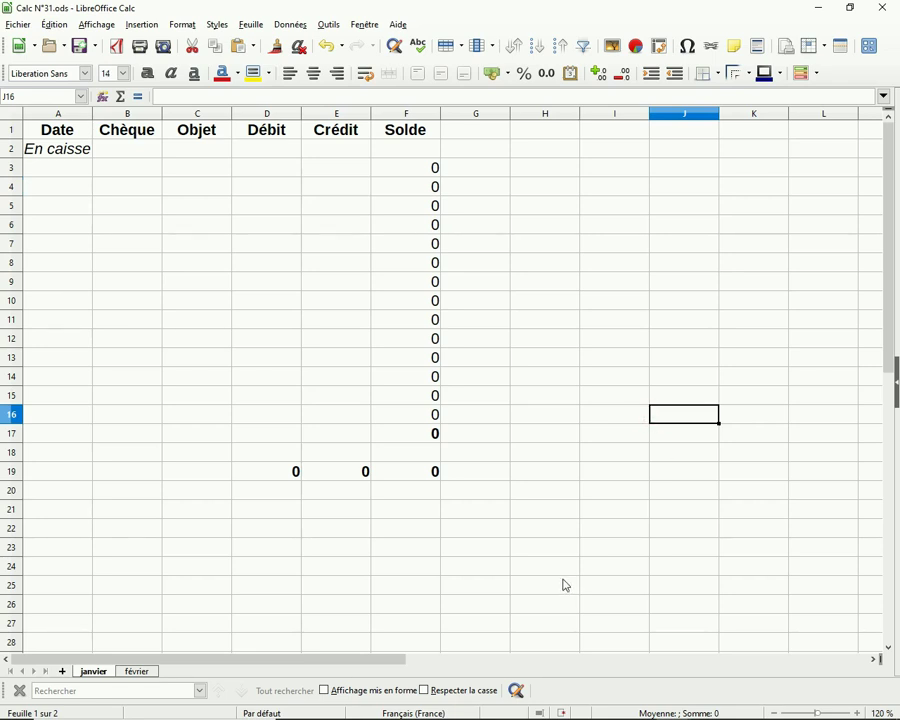
Copy the janvier sheet within the same document, place the copy in last position and name it "mars"
right_click(85, 675)
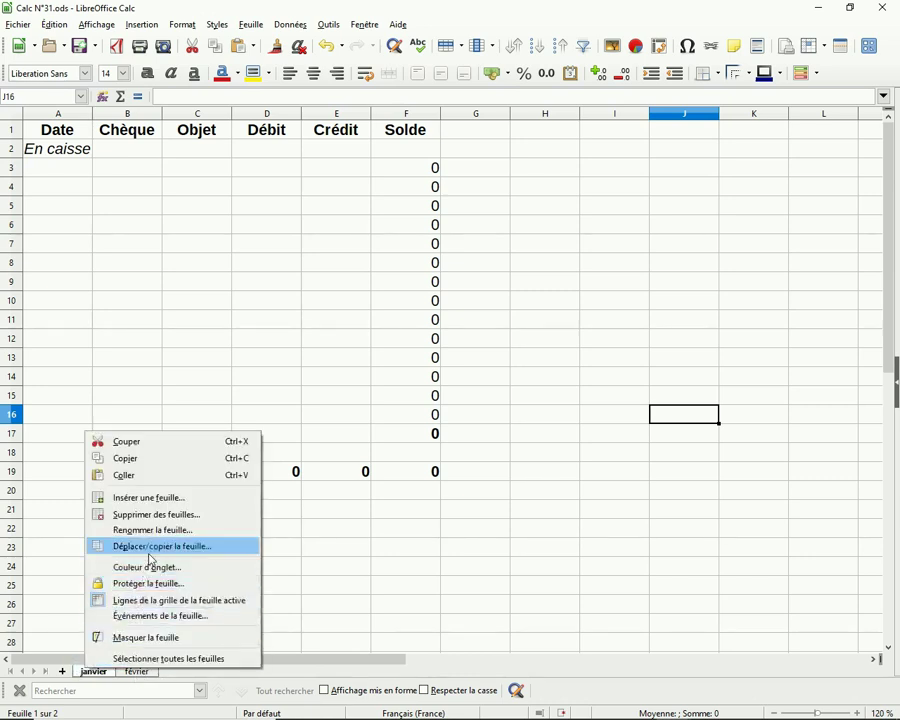
left_click(156, 548)
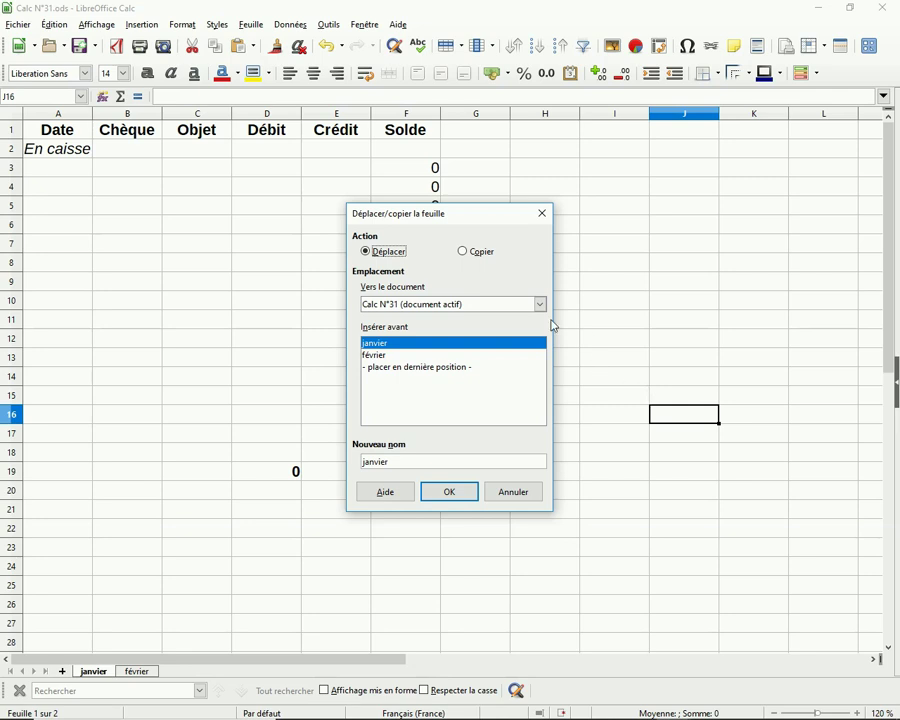
left_click(463, 253)
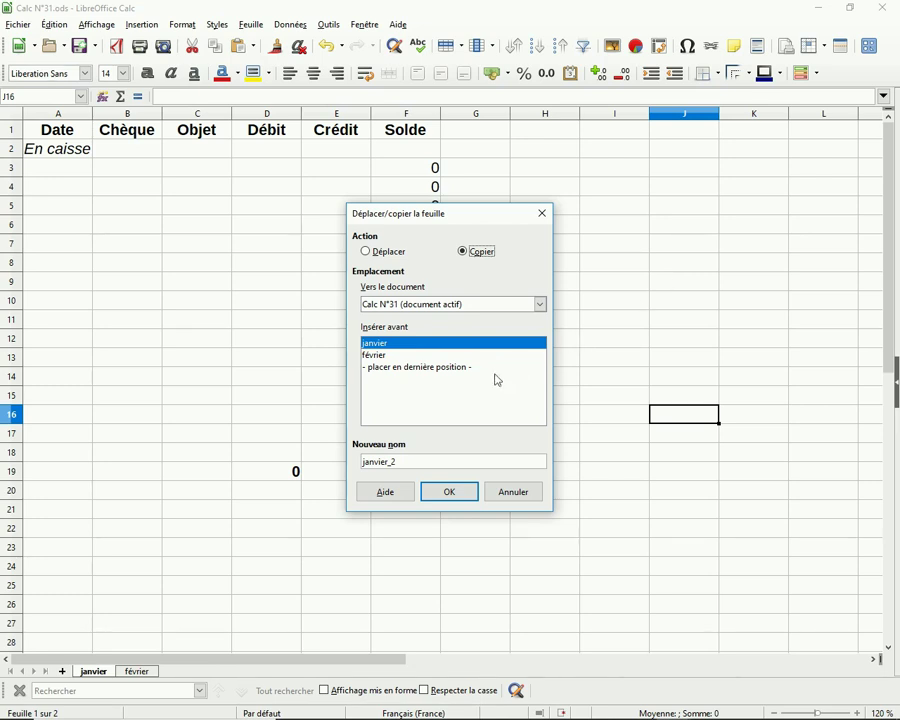
left_click(459, 369)
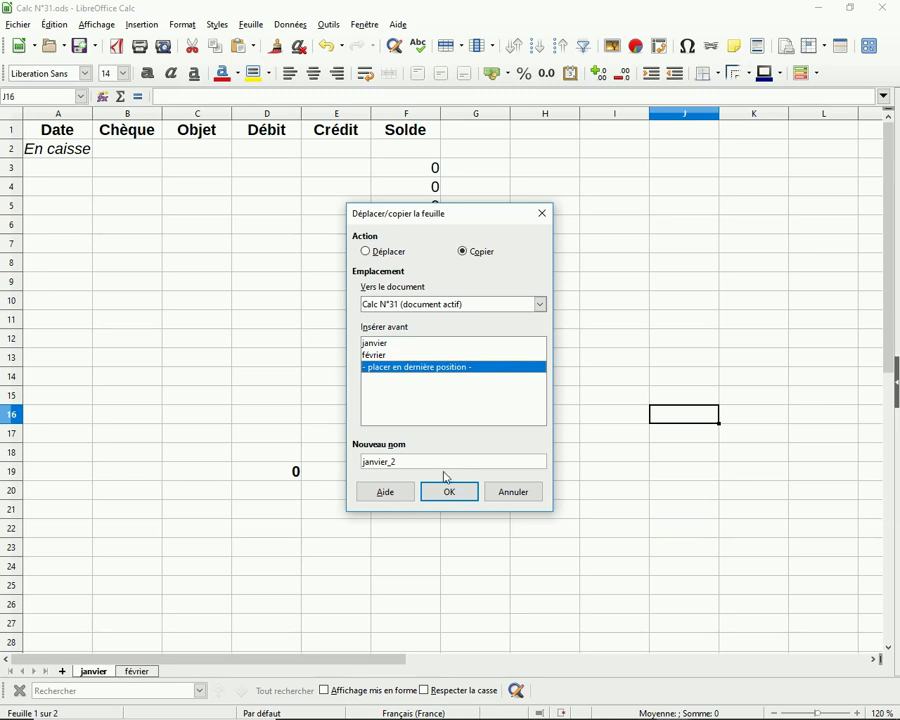
left_click_drag(412, 462, 342, 460)
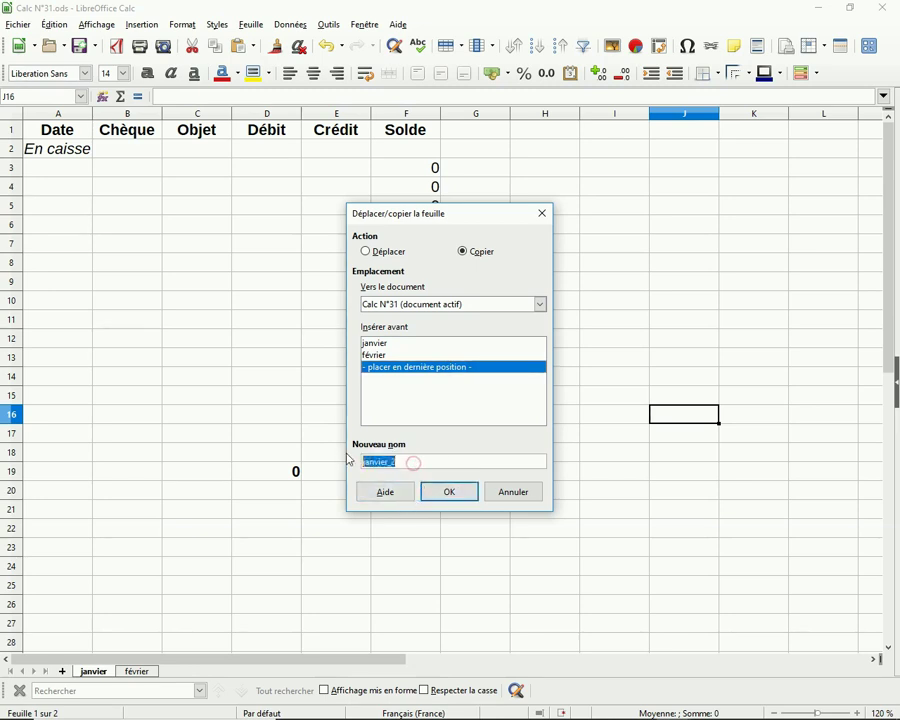
type("mars")
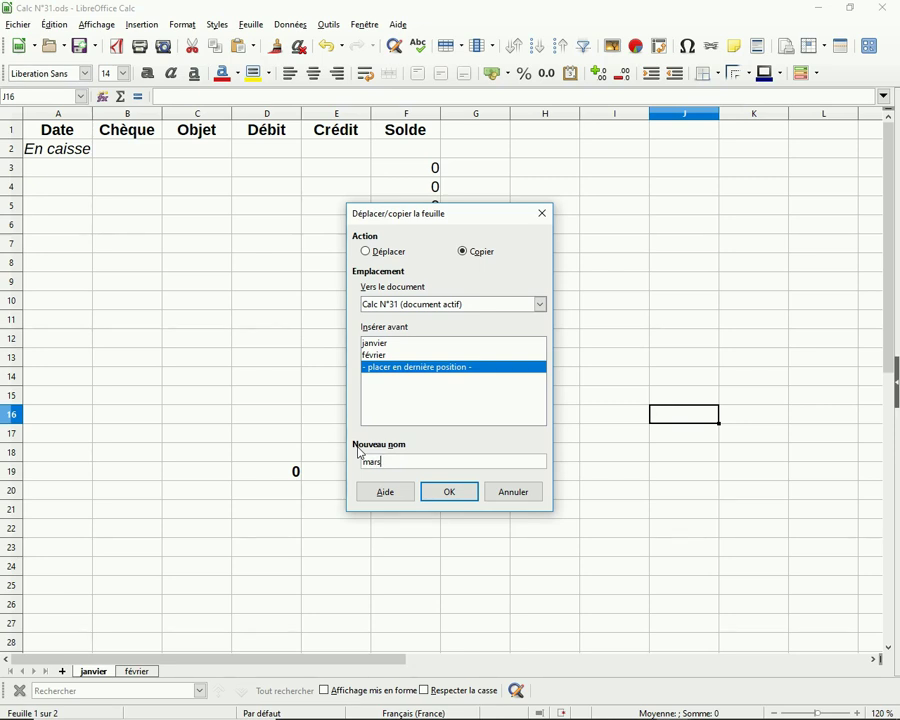
left_click(453, 497)
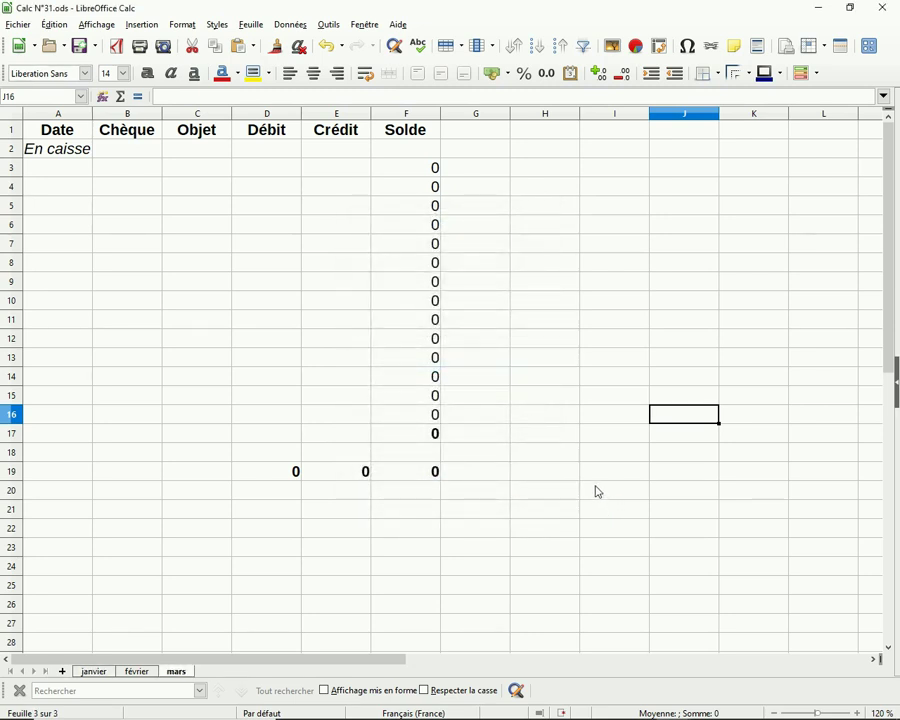
Carry February's closing balance into cell F2 of mars with =SOMME($février.F19) and make the cell bold
left_click(423, 154)
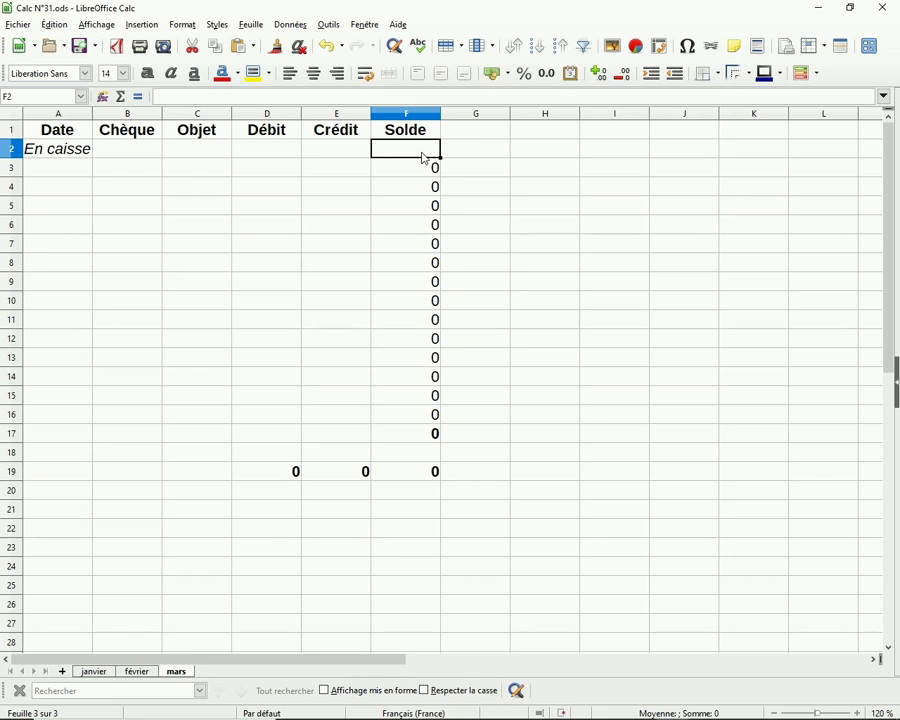
left_click(121, 97)
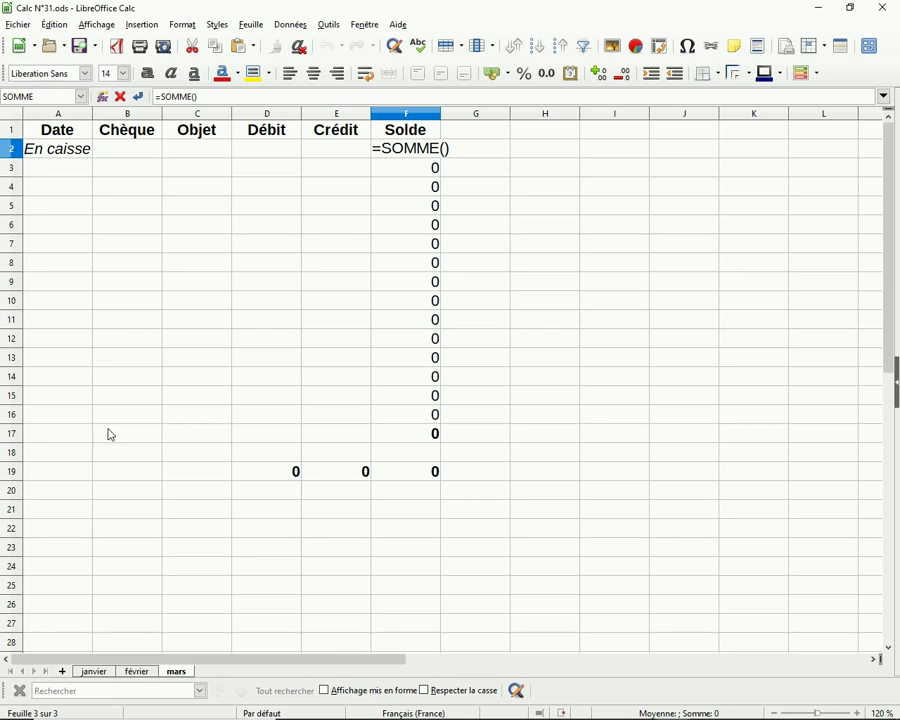
left_click(137, 671)
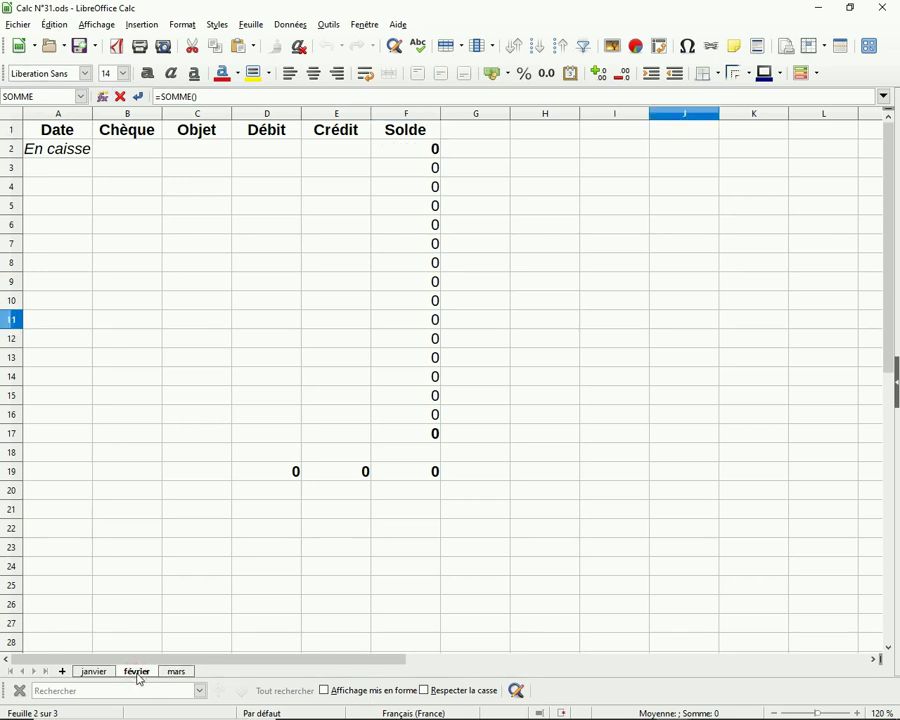
left_click(432, 480)
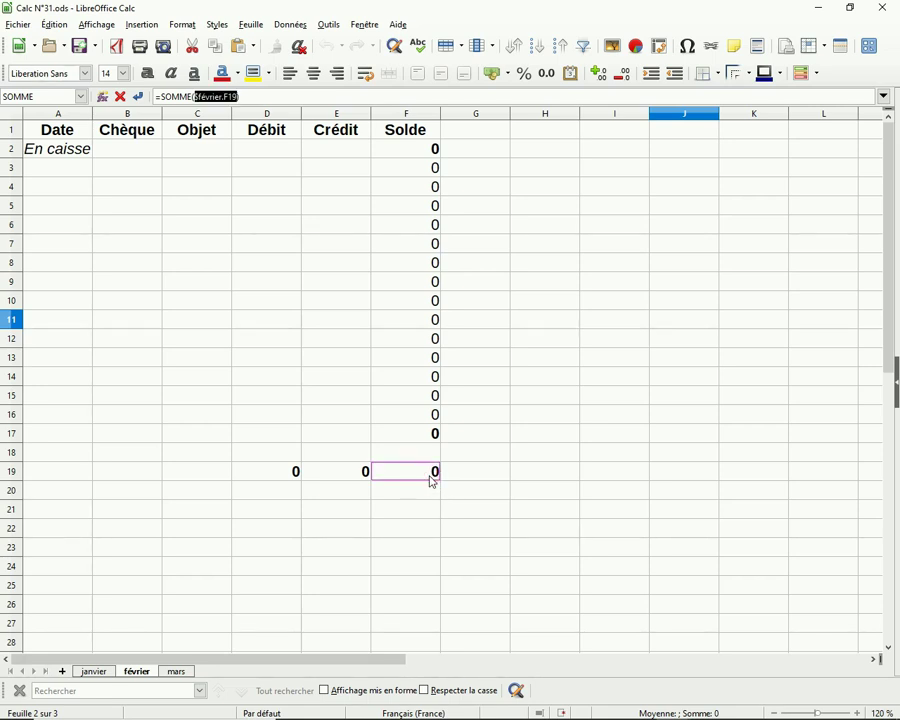
key("Return")
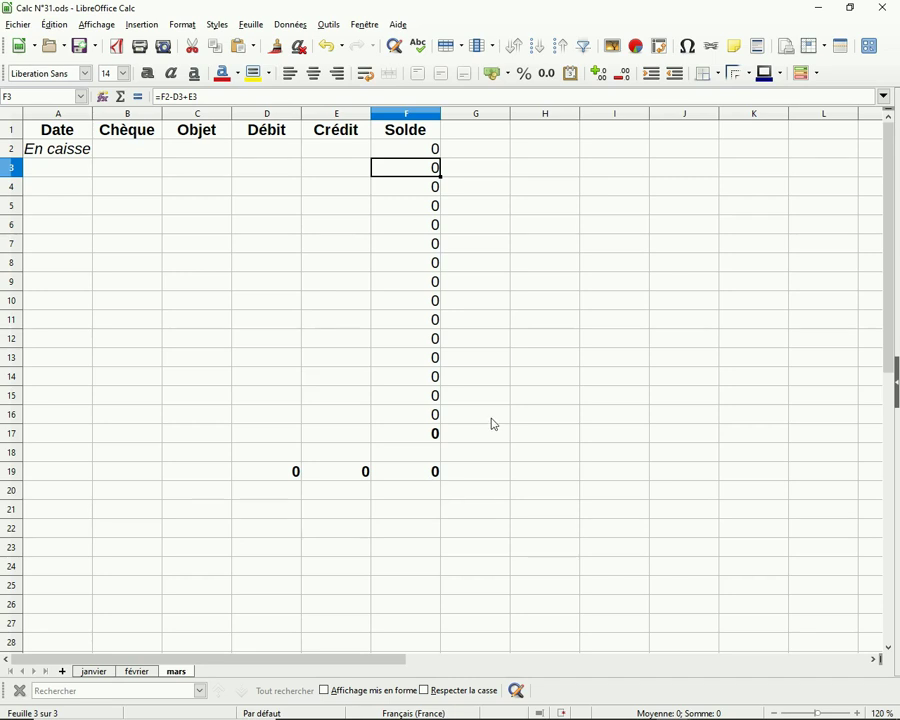
left_click(430, 153)
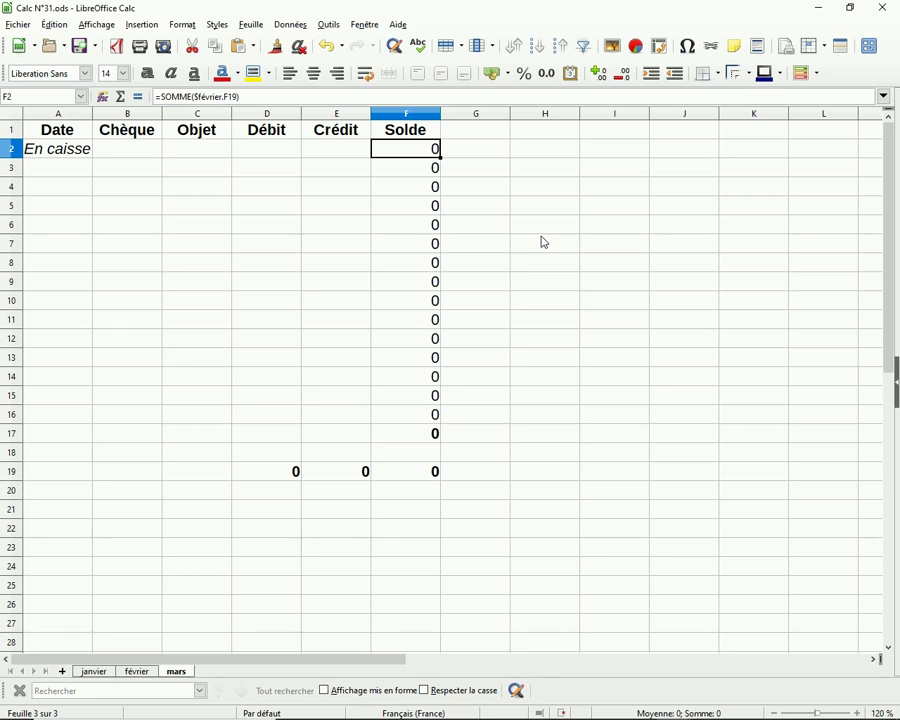
left_click(149, 75)
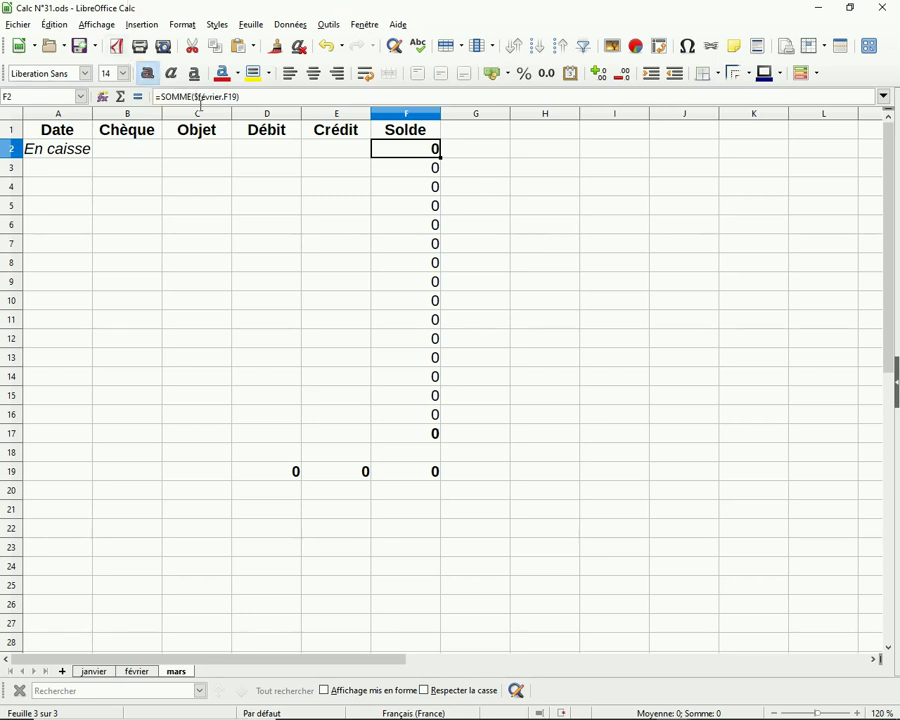